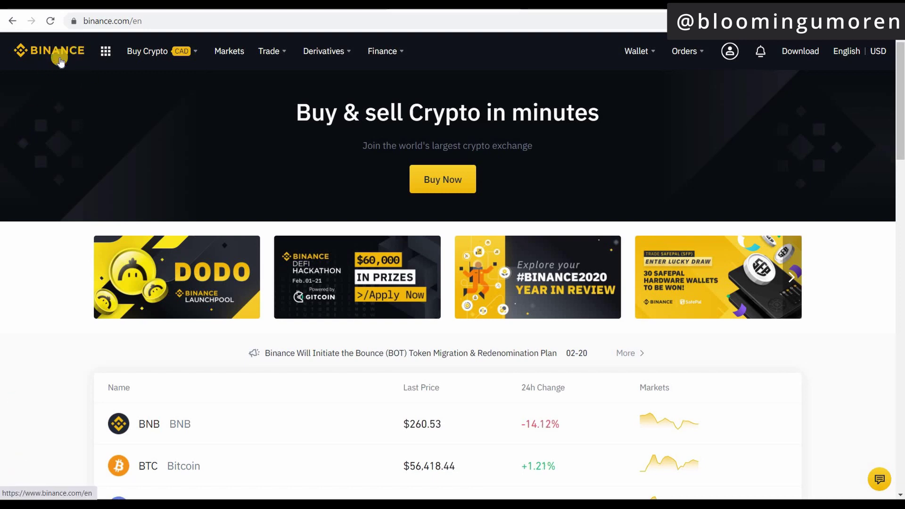
Go to P2P Trading from the Buy Crypto menu to list USDT offers priced in CAD.
mouse_move(166, 51)
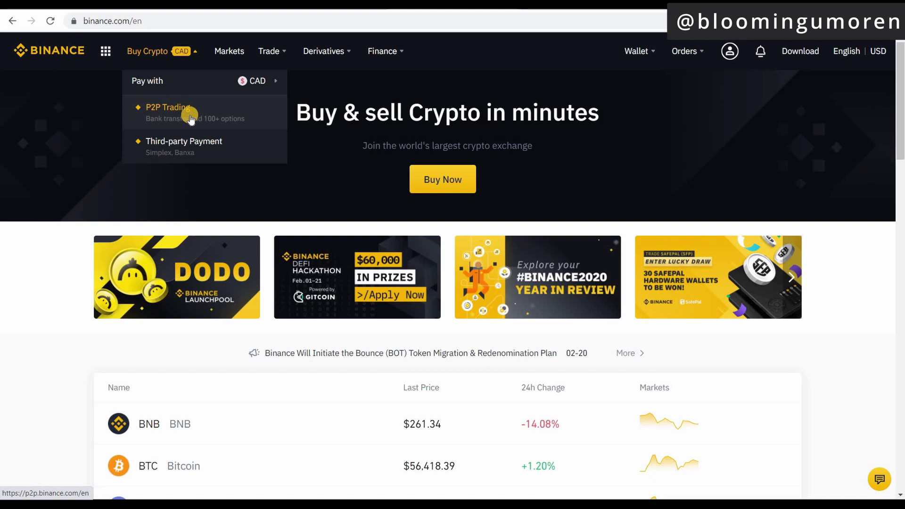
click(191, 118)
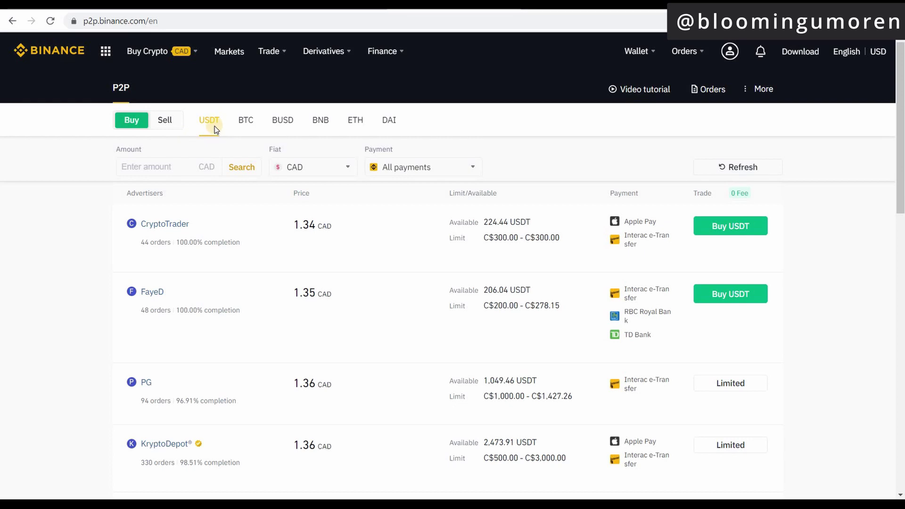
Filter the CAD USDT offers by the Interac e-Transfer payment method.
click(149, 167)
click(424, 167)
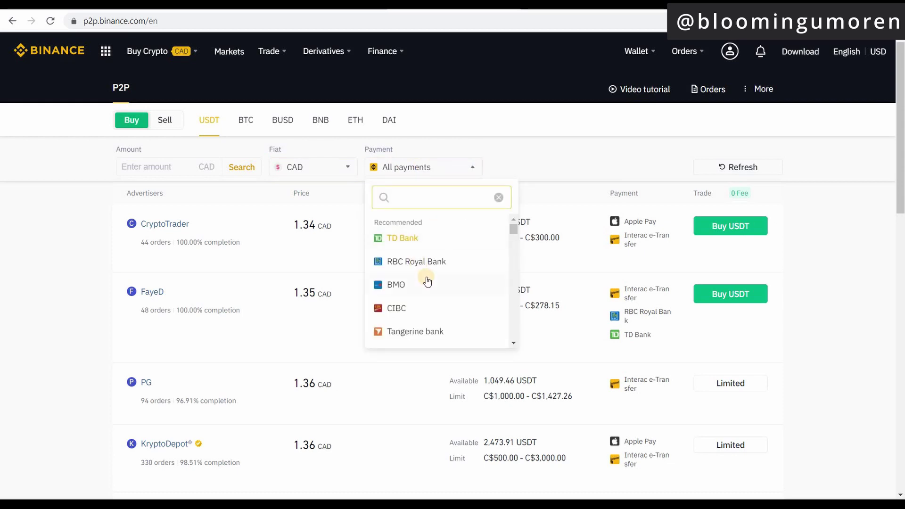
scroll(420, 278, down, 3)
scroll(420, 282, up, 2)
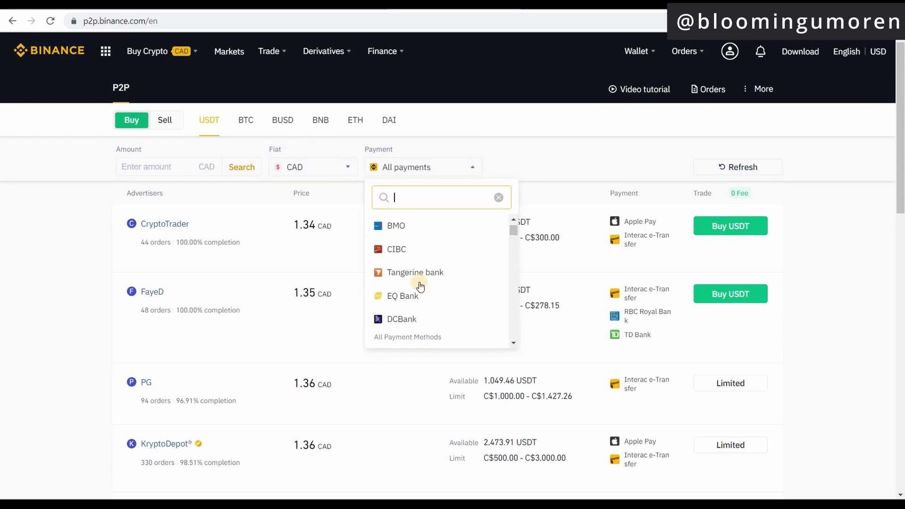
scroll(424, 276, down, 4)
scroll(424, 277, down, 10)
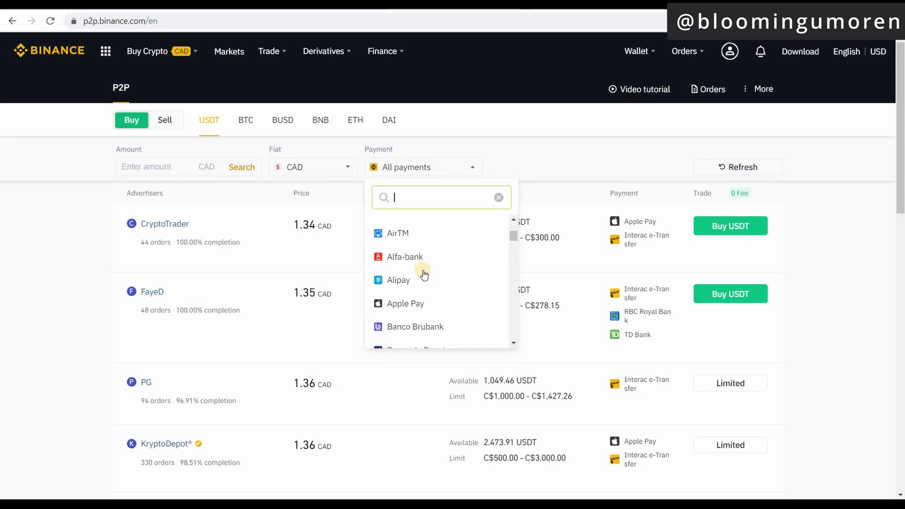
scroll(424, 275, down, 3)
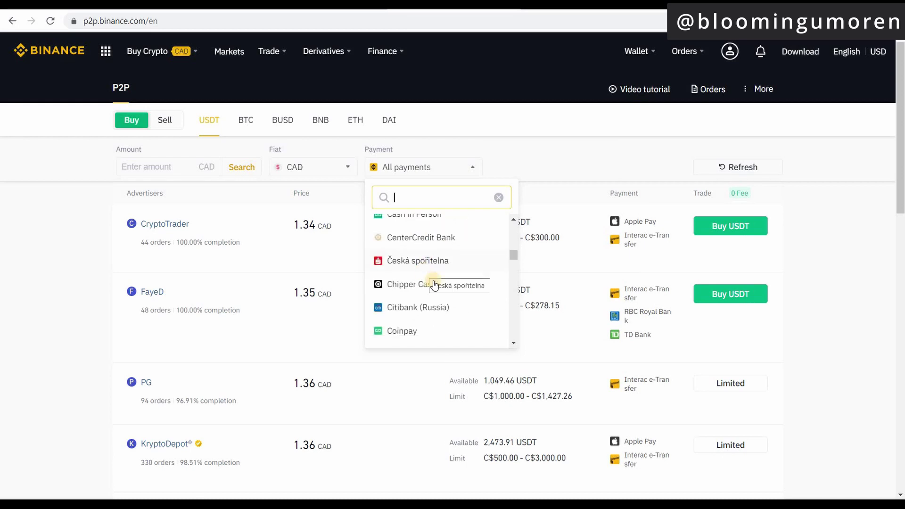
scroll(430, 283, down, 12)
scroll(435, 289, down, 5)
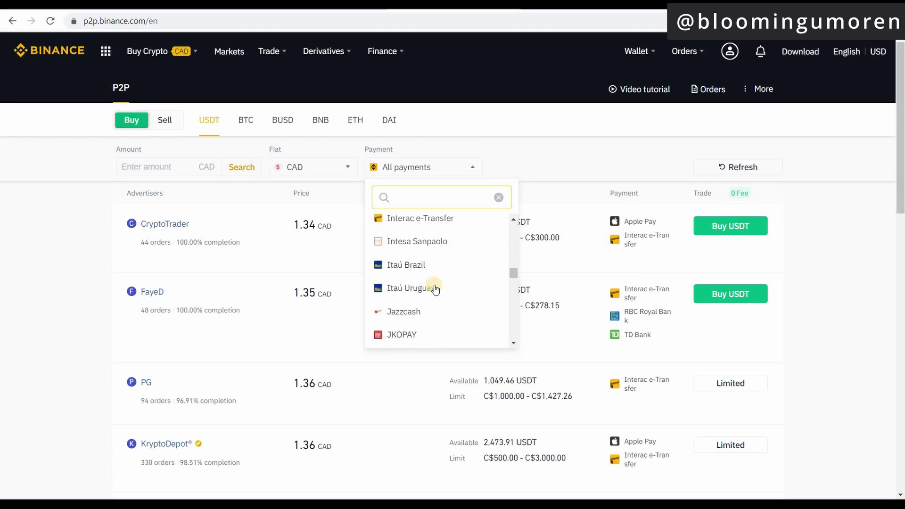
click(434, 217)
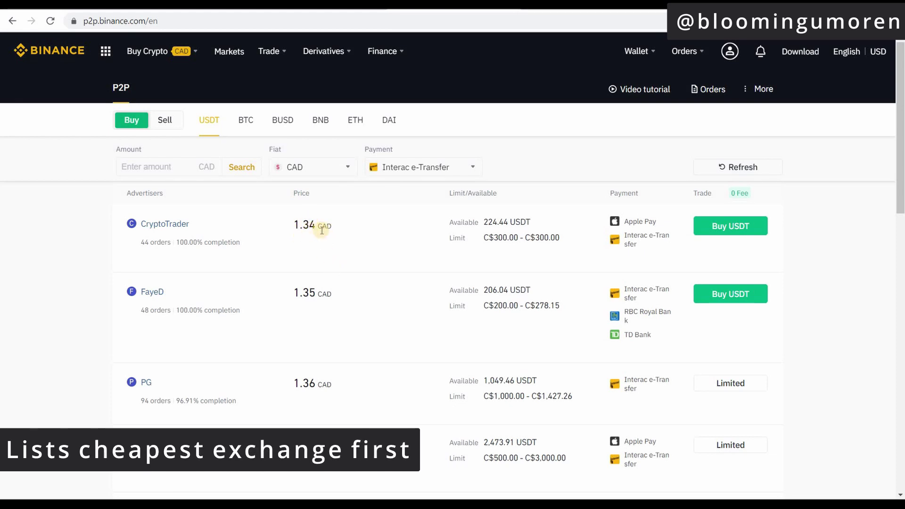
scroll(322, 248, down, 5)
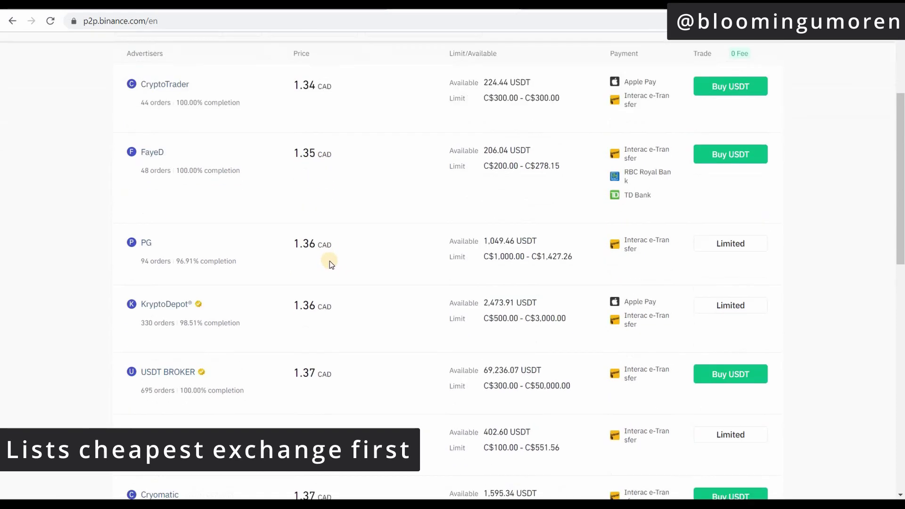
scroll(330, 260, down, 3)
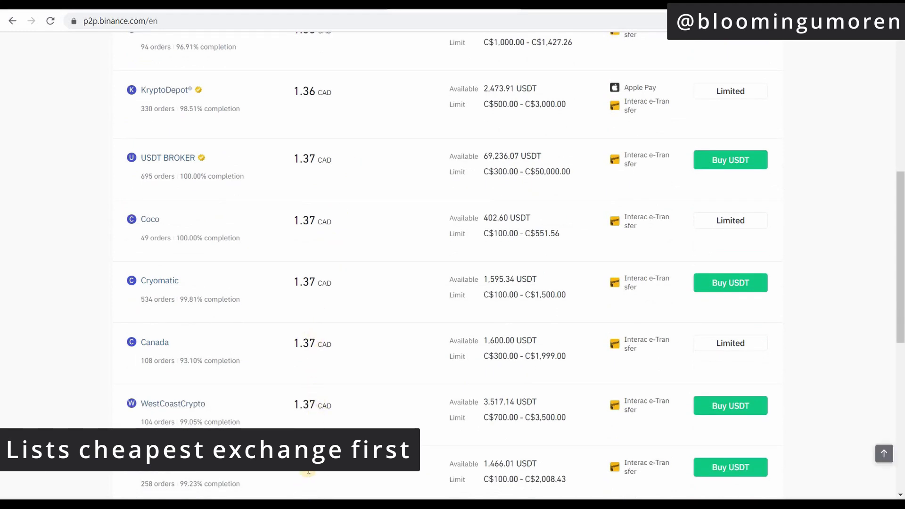
scroll(331, 344, up, 8)
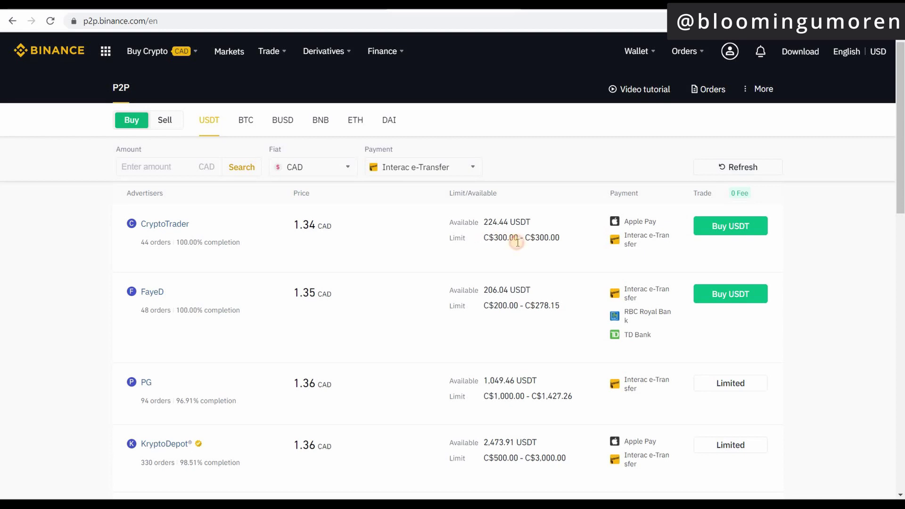
drag(517, 242, 534, 259)
click(536, 261)
scroll(553, 308, down, 3)
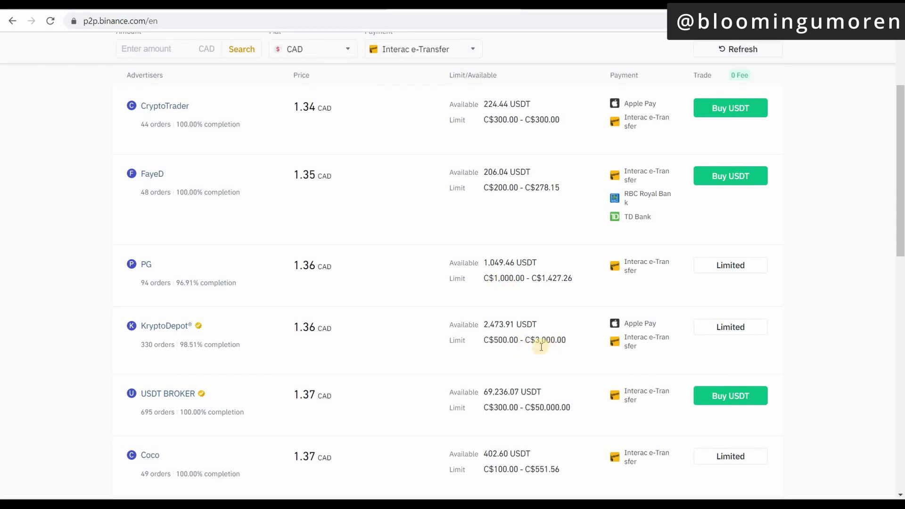
scroll(519, 349, down, 1)
scroll(508, 369, down, 1)
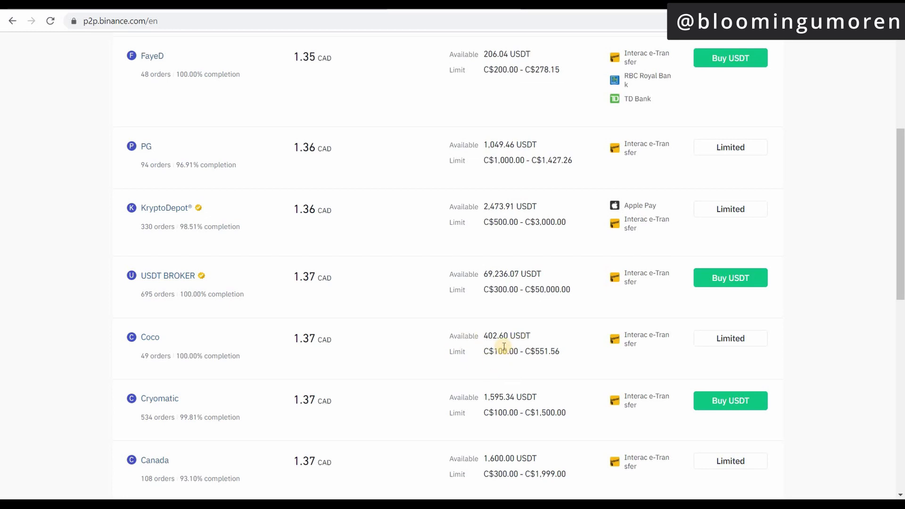
scroll(500, 380, down, 1)
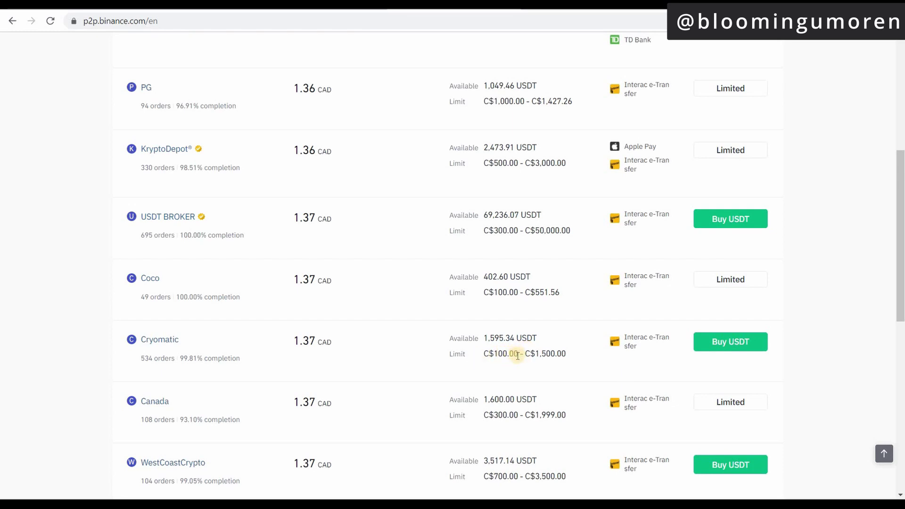
Start a purchase from the 1.37 CAD seller, paying 100 CAD to receive 72.99 USDT.
click(731, 343)
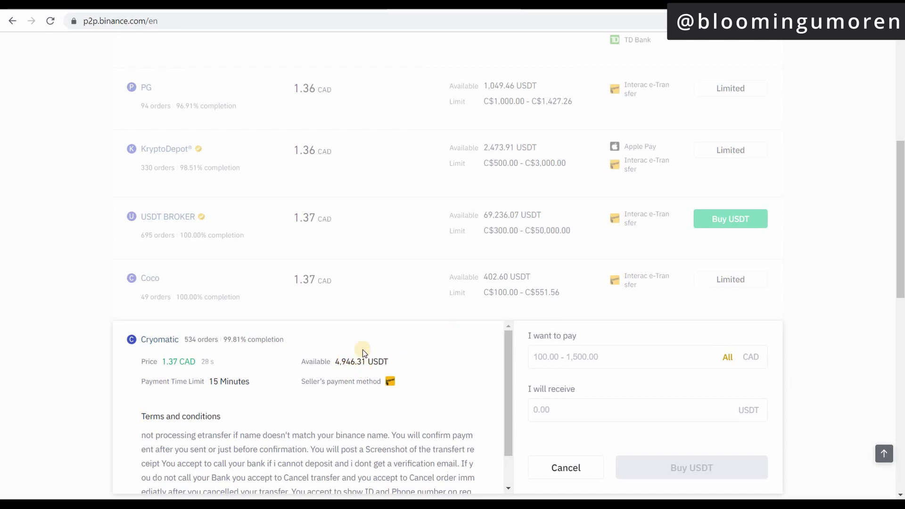
scroll(363, 350, down, 1)
scroll(586, 347, down, 3)
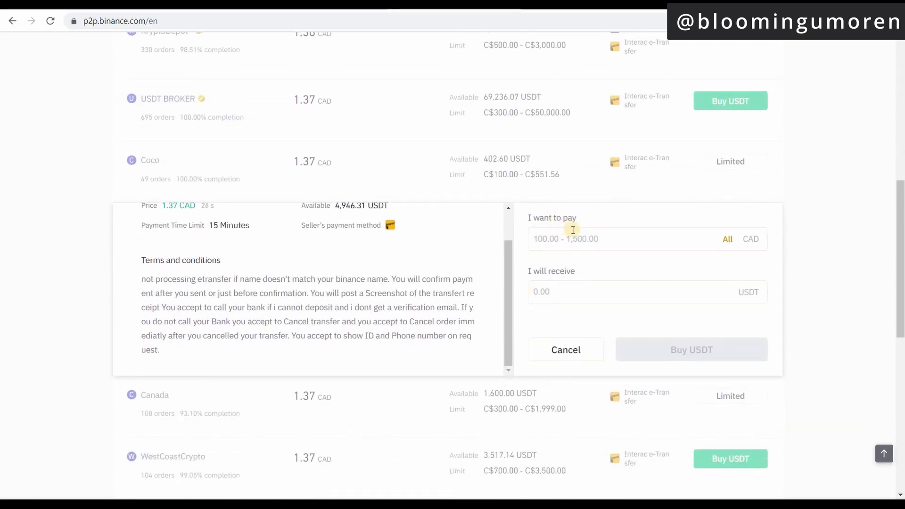
click(573, 231)
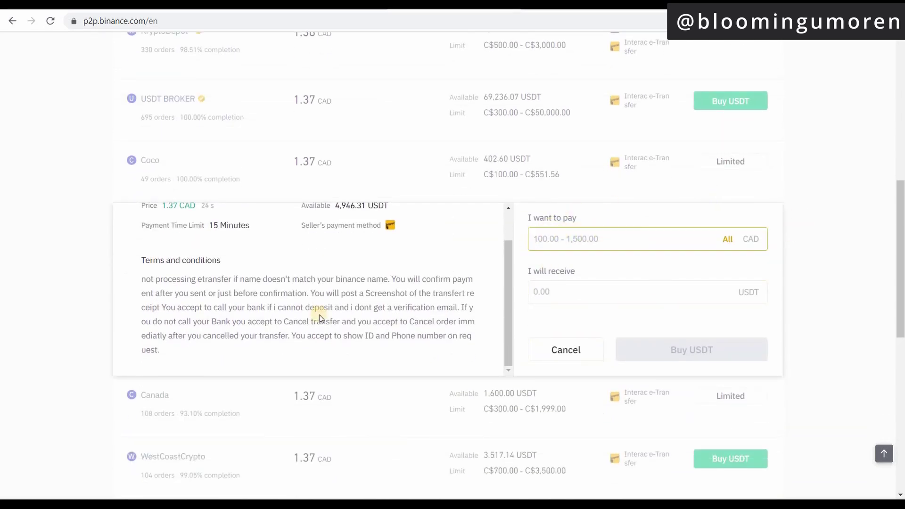
scroll(408, 333, up, 1)
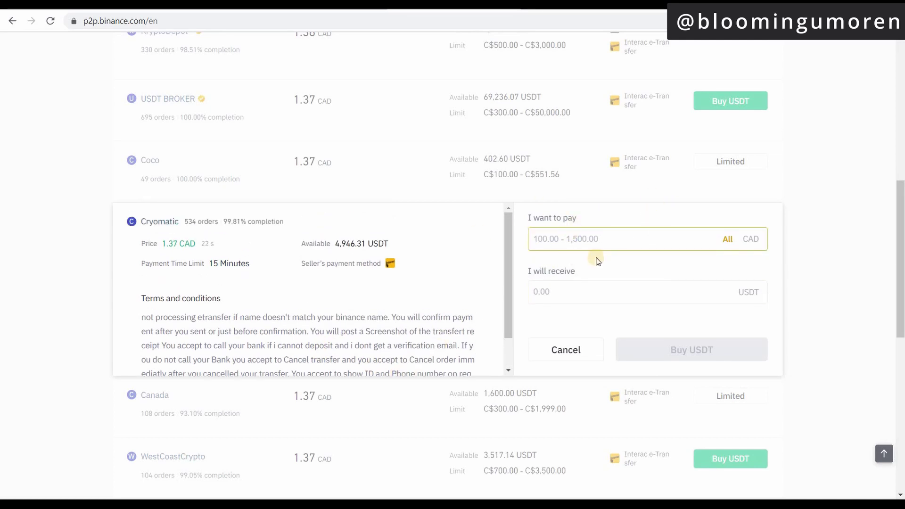
click(581, 240)
text(100)
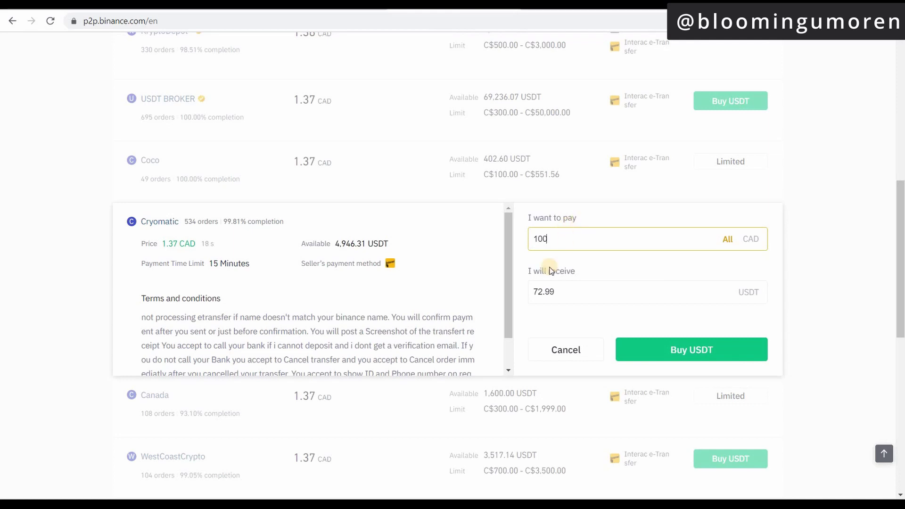
click(537, 292)
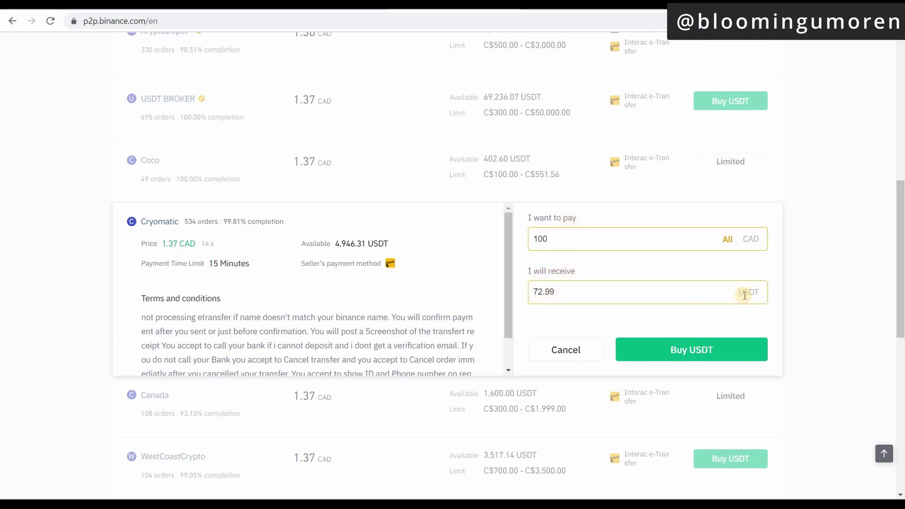
scroll(868, 280, down, 1)
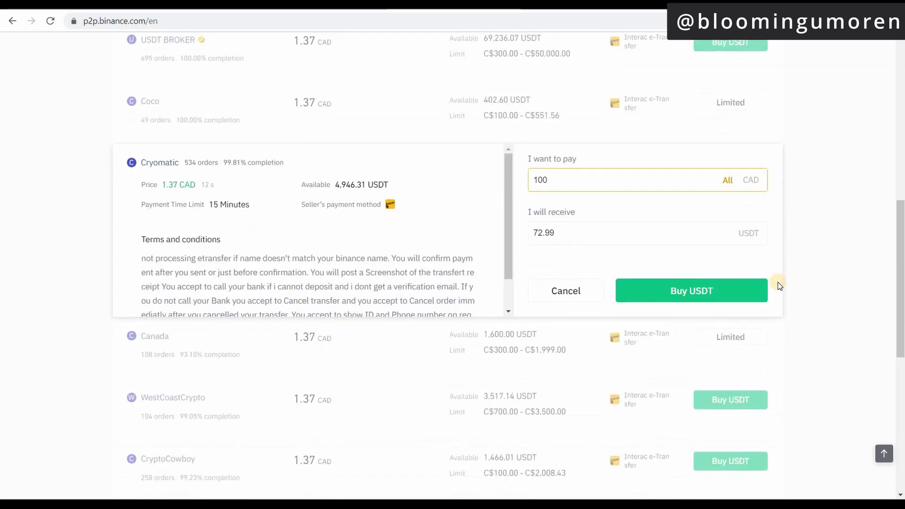
Place the 72.99 USDT order at 1.37 CAD and review its 15-minute payment details.
click(700, 292)
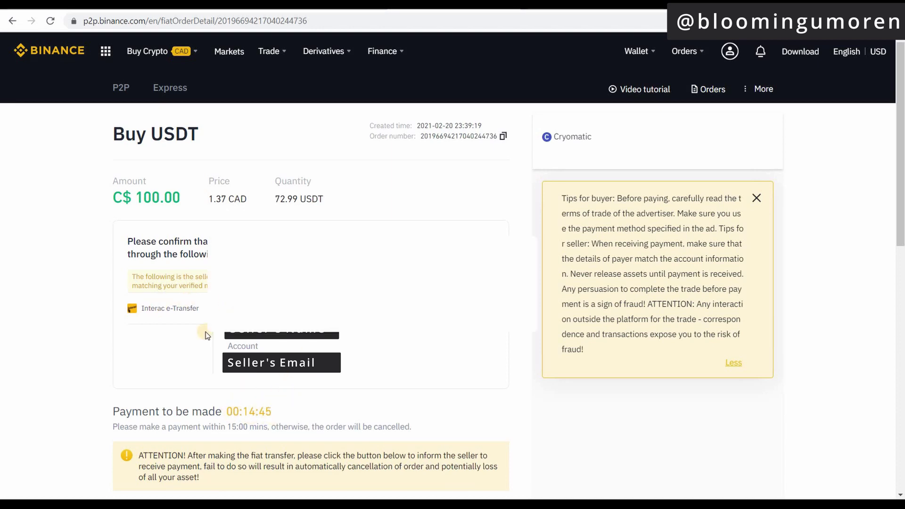
scroll(268, 348, down, 1)
scroll(267, 348, down, 1)
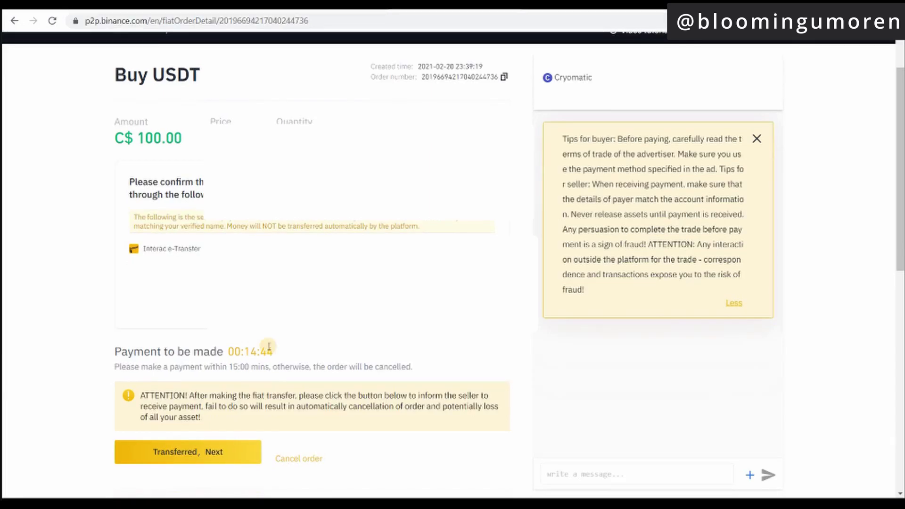
scroll(269, 347, down, 1)
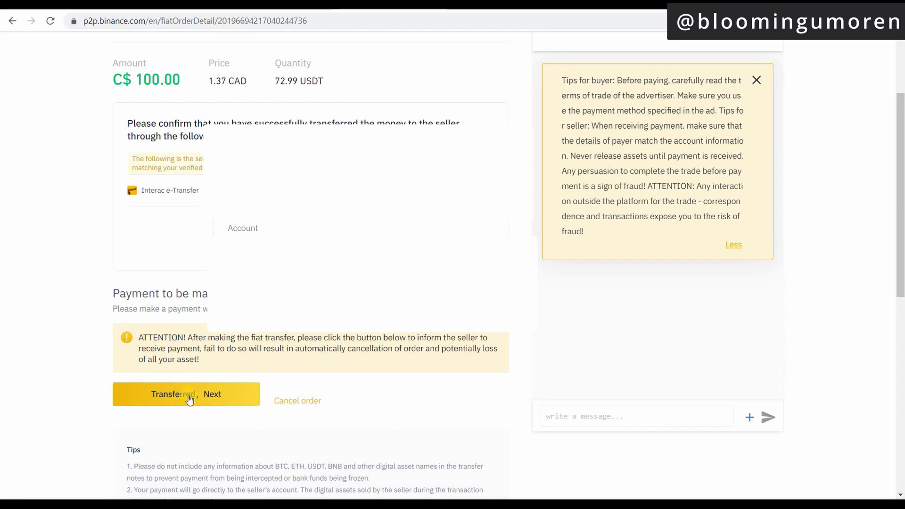
Confirm the C$100 Interac payment as sent, ticking the manual-payment acknowledgment.
click(188, 395)
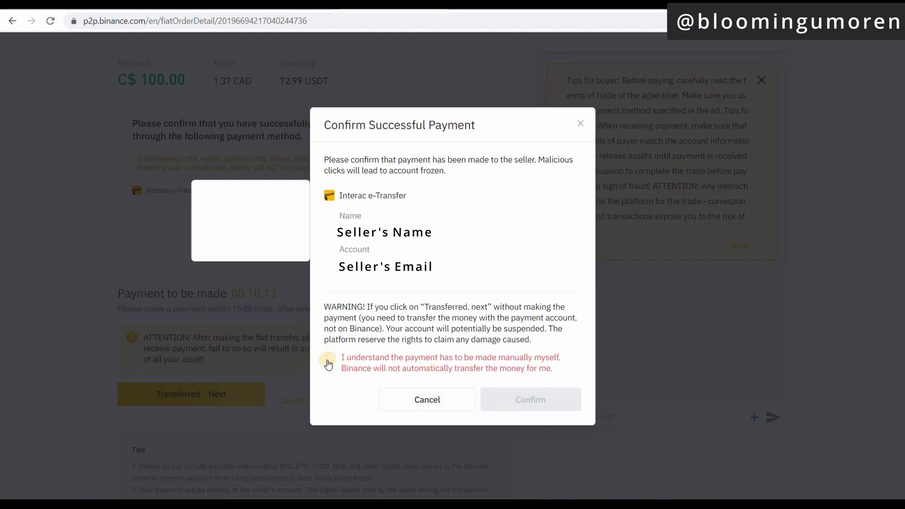
click(331, 360)
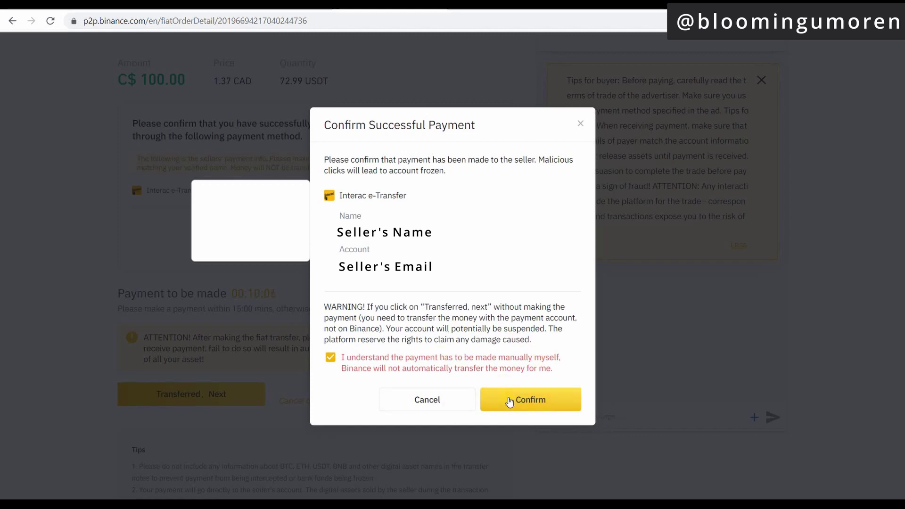
click(510, 400)
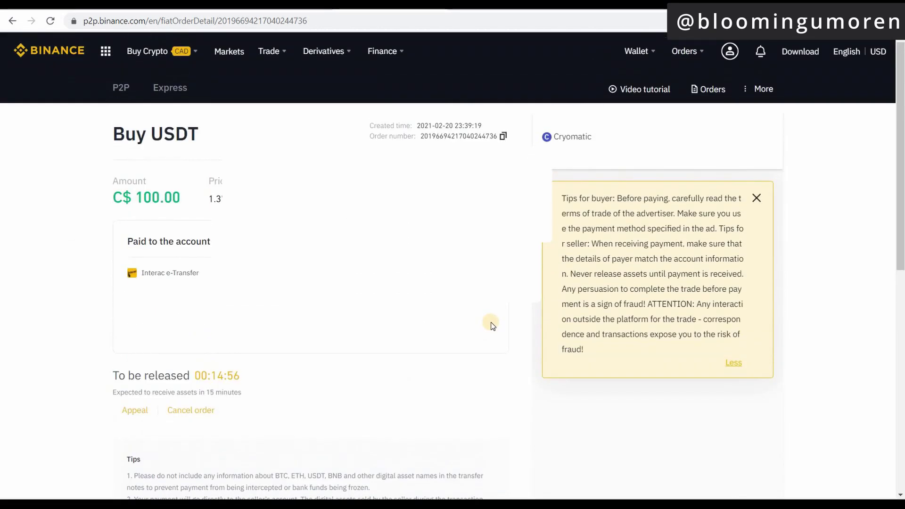
Review the order page and its Appeal option while the seller releases the USDT.
scroll(449, 318, down, 1)
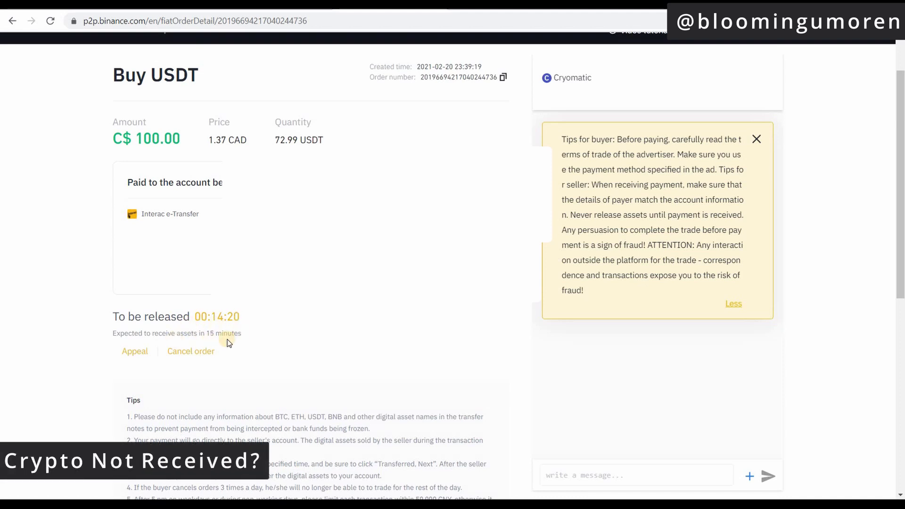
click(135, 353)
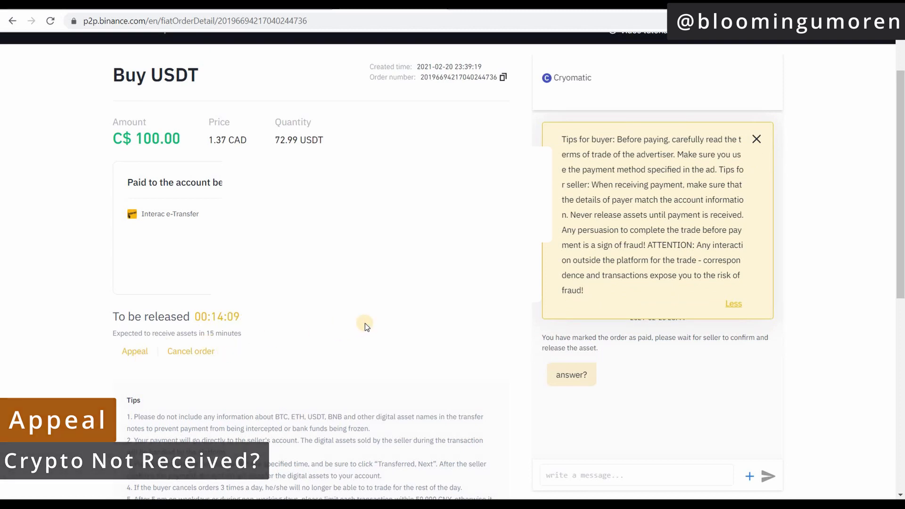
scroll(365, 324, up, 1)
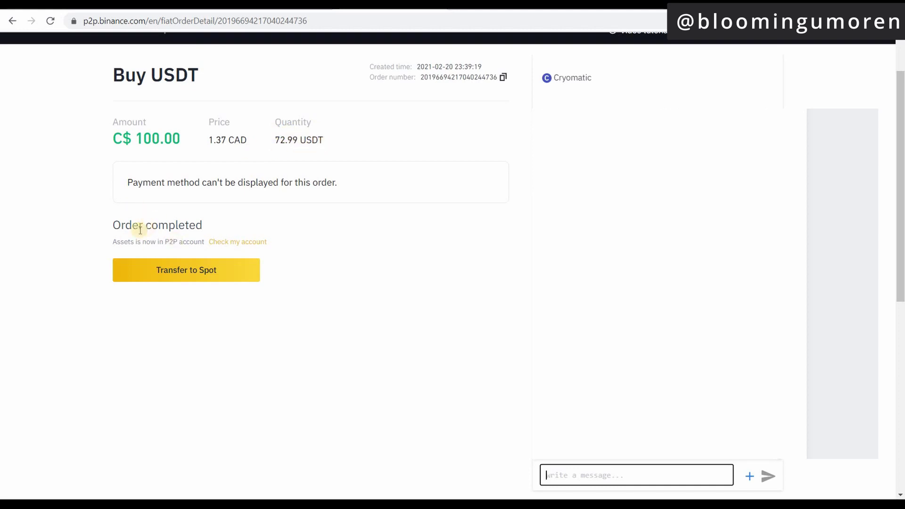
drag(153, 224, 217, 224)
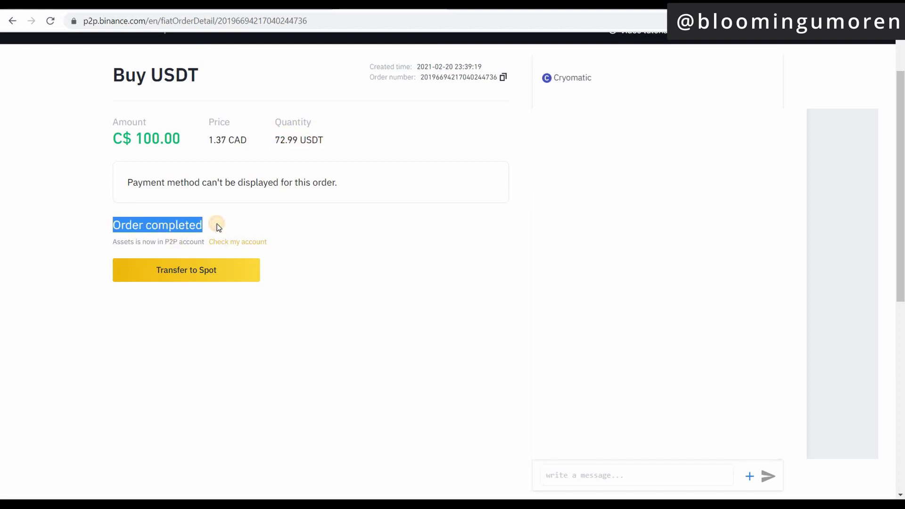
click(217, 214)
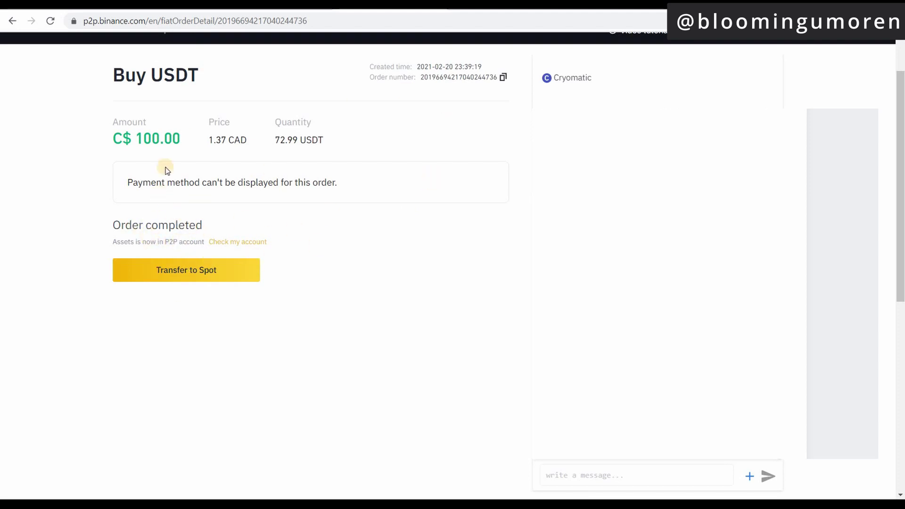
scroll(239, 225, up, 1)
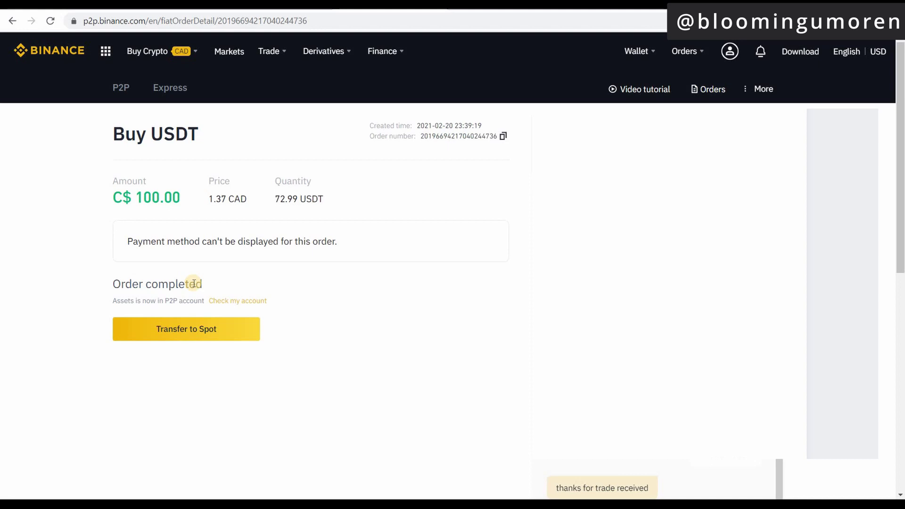
Open the P2P wallet and unhide balances to show 72.99 USDT available.
mouse_move(651, 52)
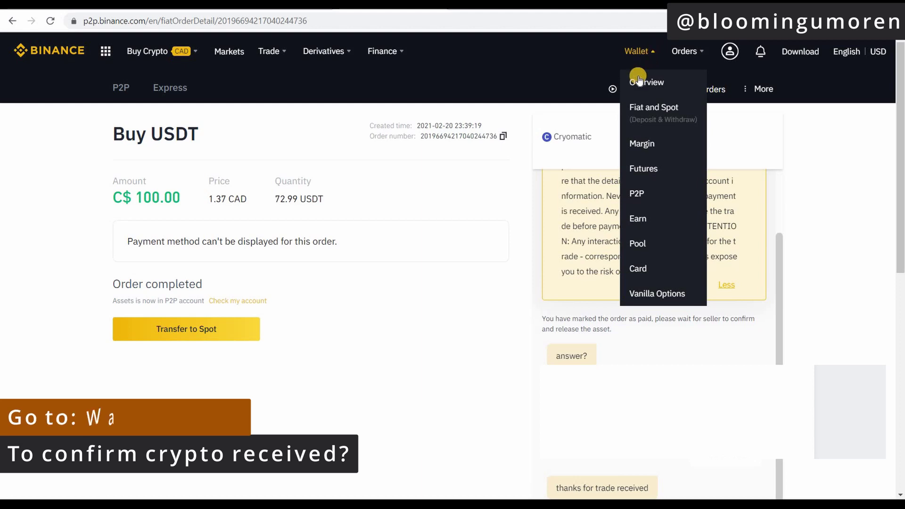
click(647, 194)
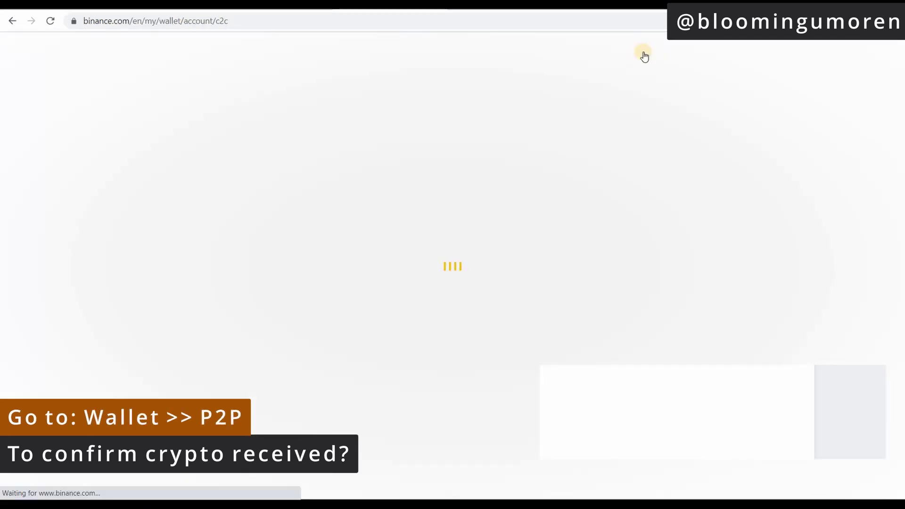
mouse_move(644, 55)
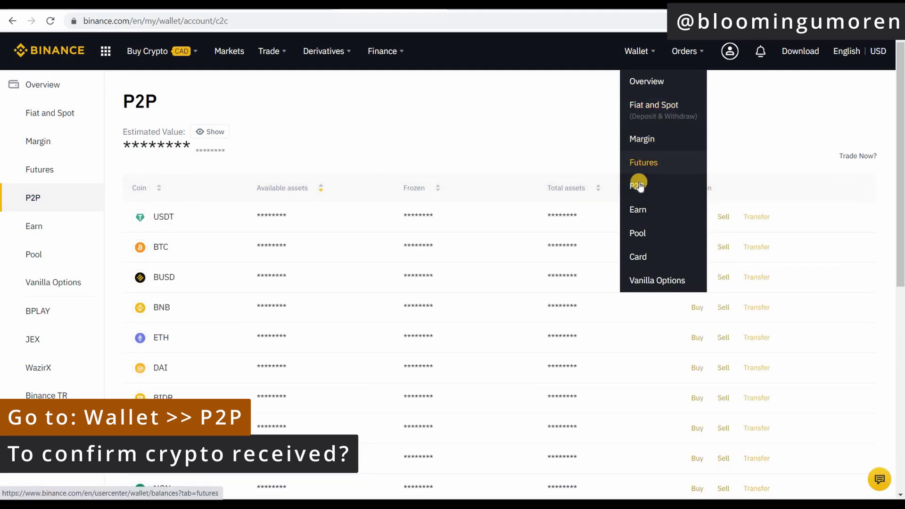
click(210, 133)
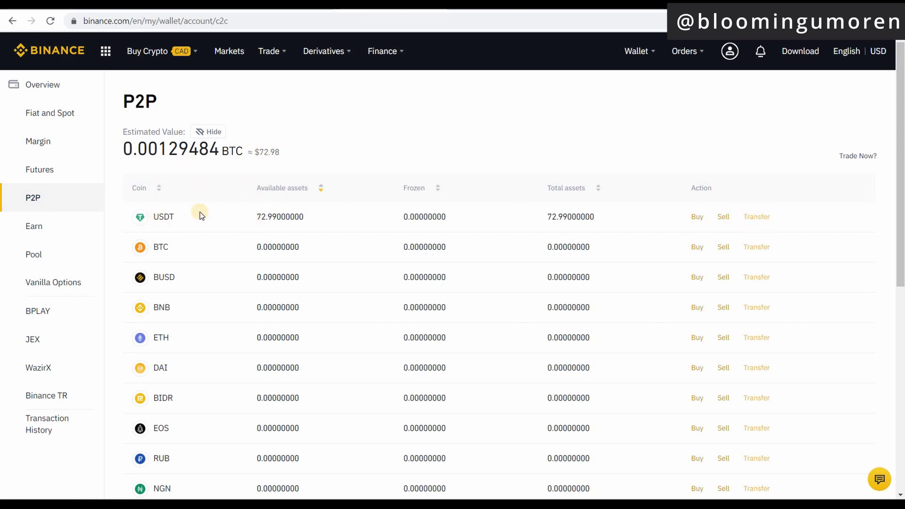
Transfer the maximum 72.99 USDT from the P2P wallet to Spot, then return to balances.
click(757, 217)
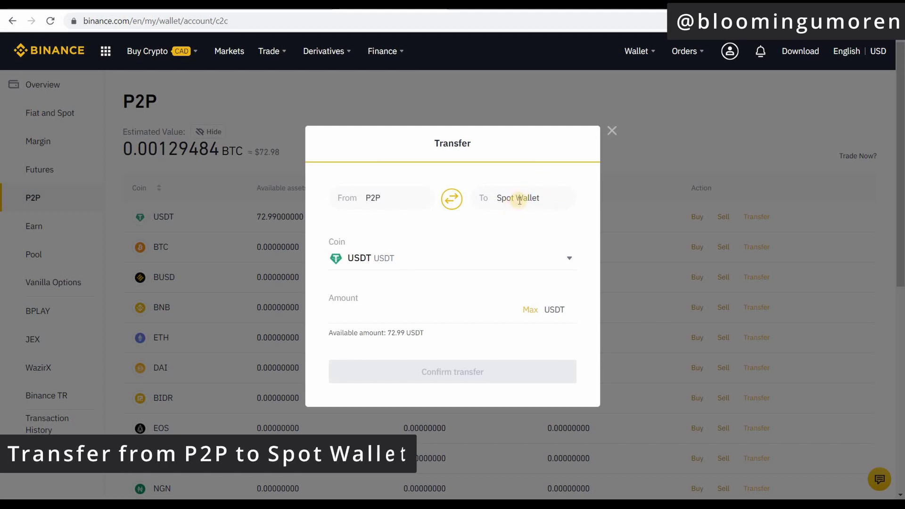
click(370, 305)
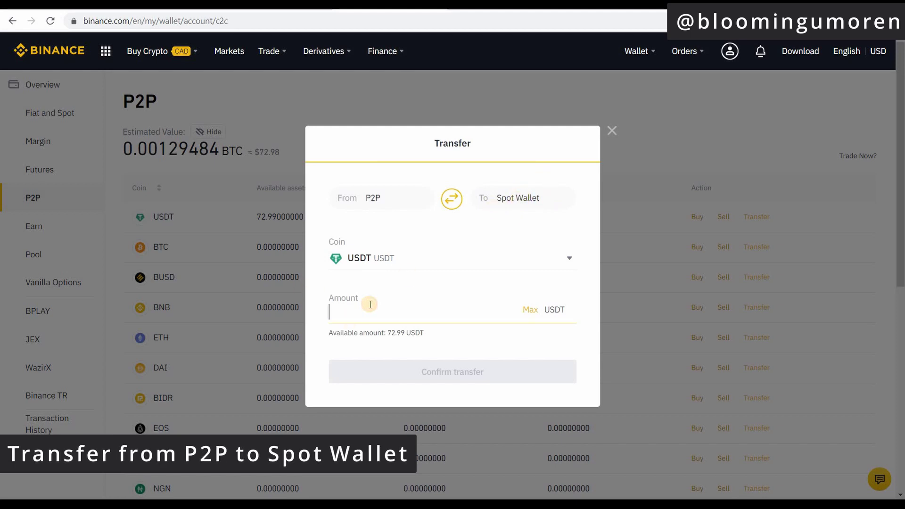
click(530, 311)
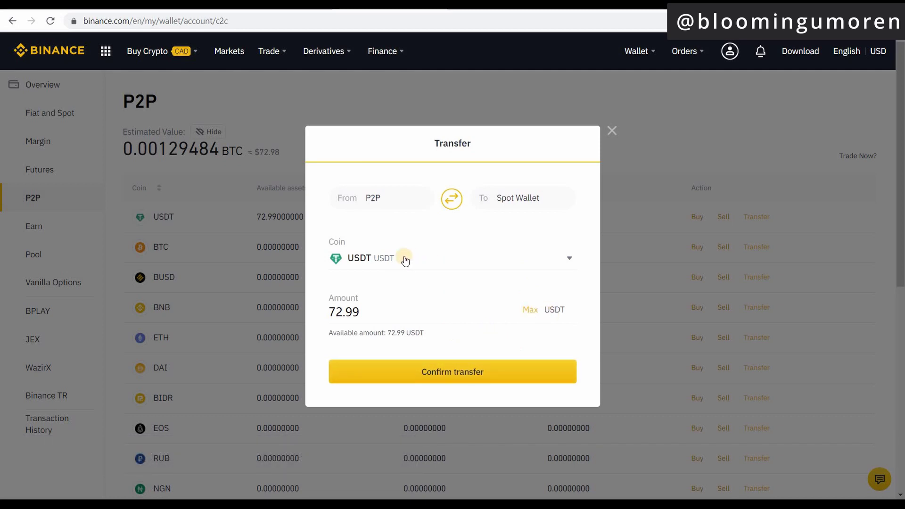
click(477, 378)
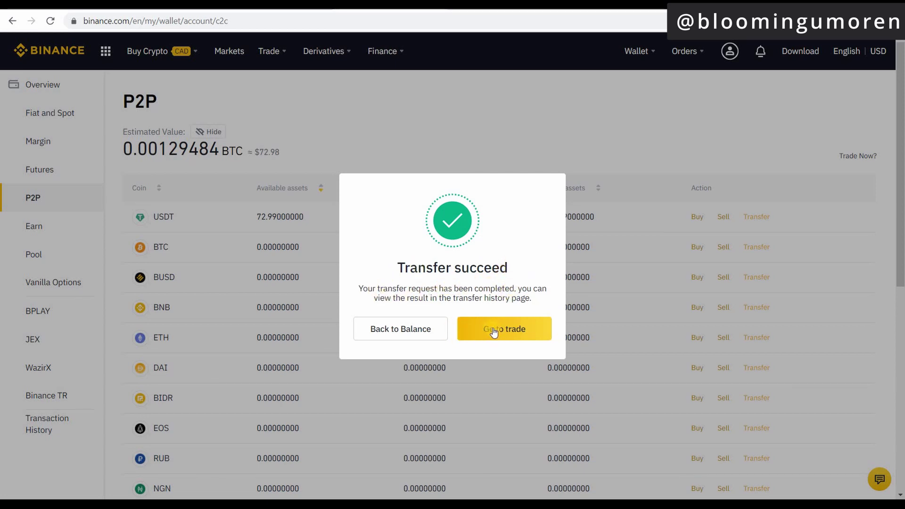
click(413, 327)
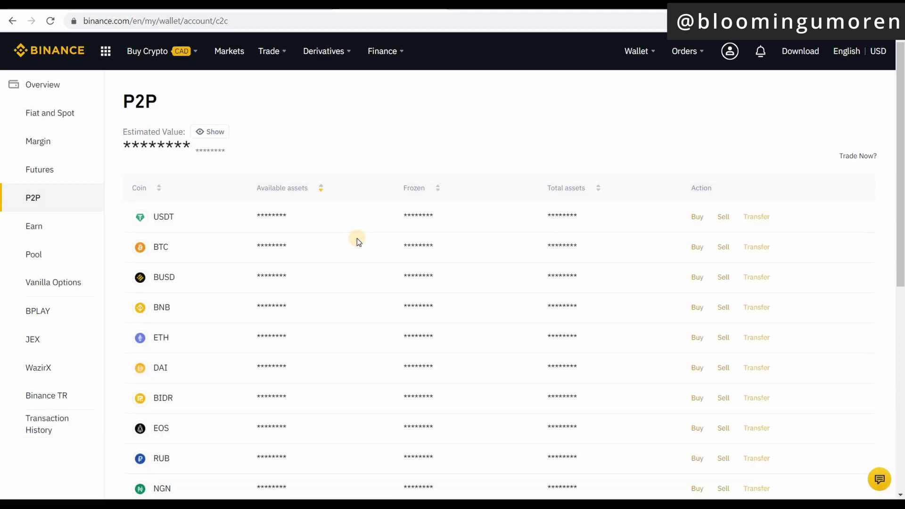
Reveal the empty P2P balances, then view the Fiat and Spot wallet holding 72.99 USDT.
click(214, 133)
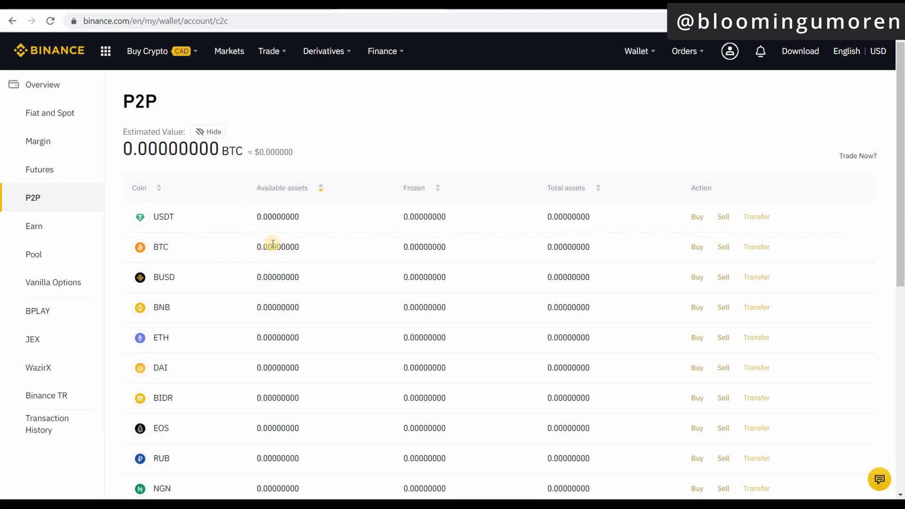
mouse_move(684, 50)
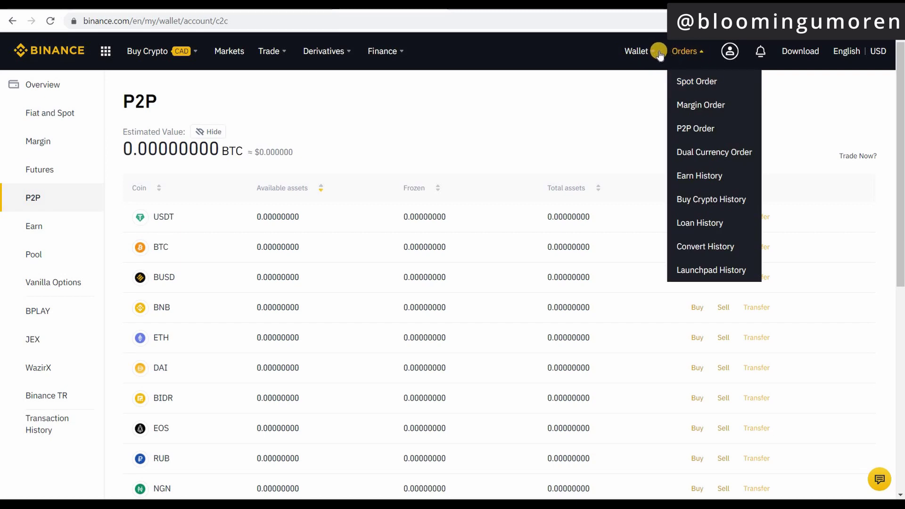
click(643, 100)
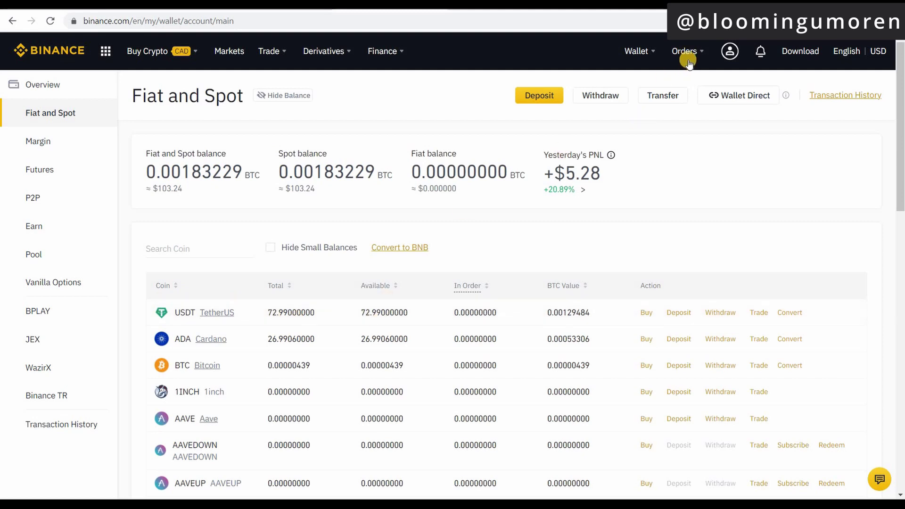
mouse_move(693, 59)
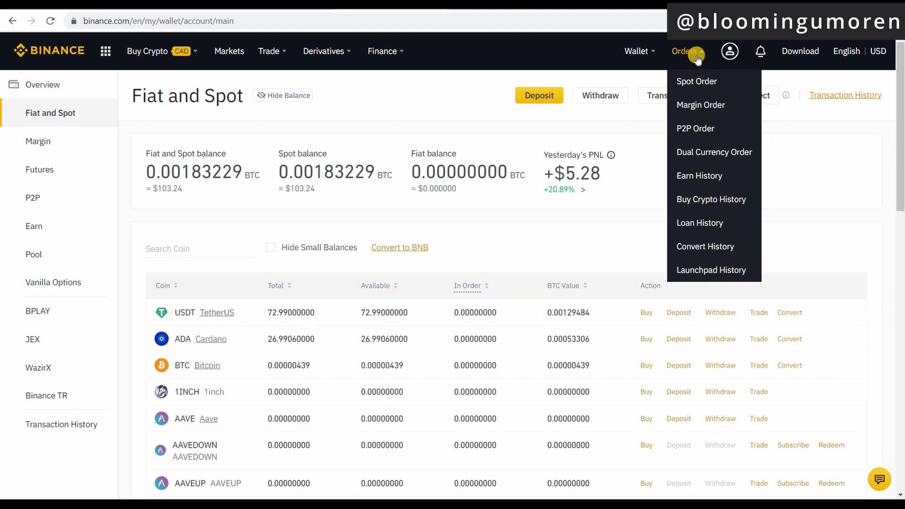
click(704, 129)
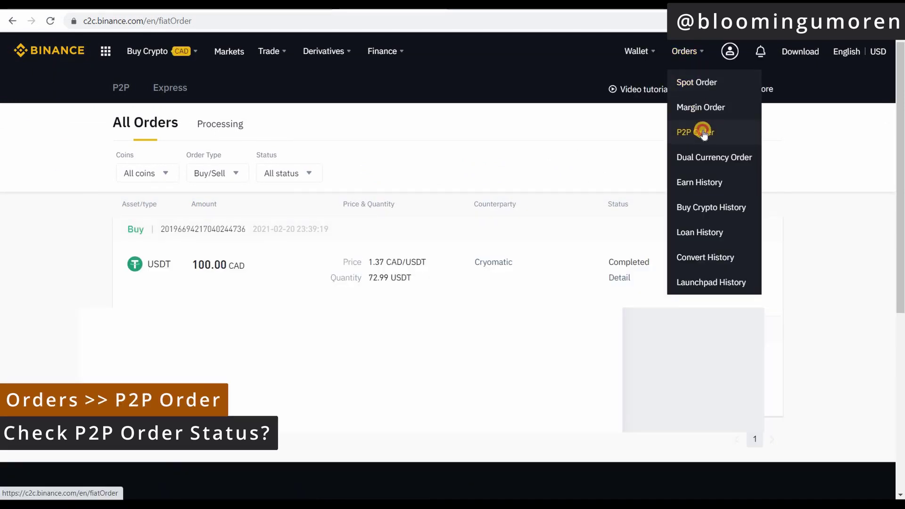
click(699, 129)
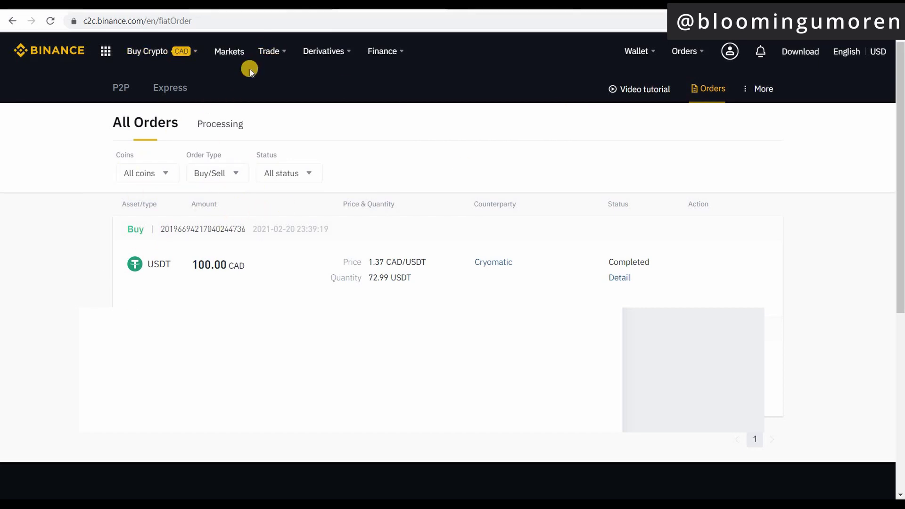
mouse_move(637, 53)
click(647, 108)
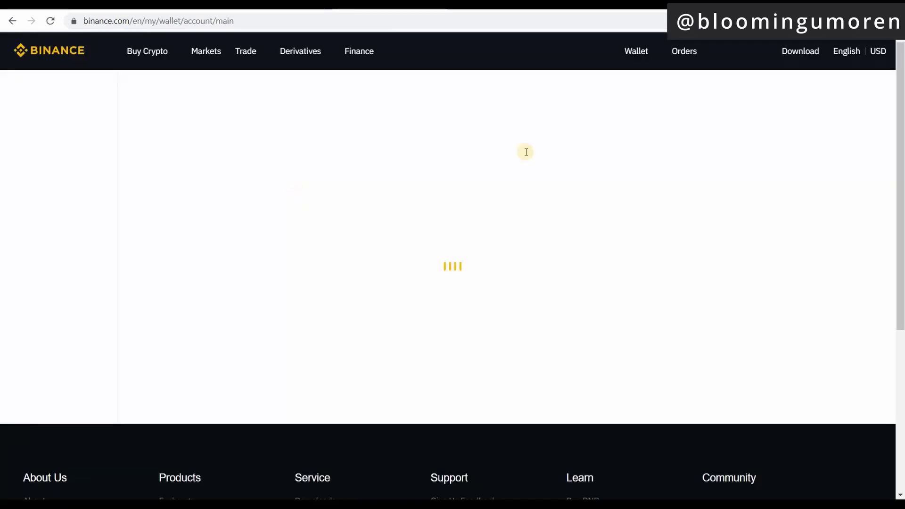
mouse_move(639, 53)
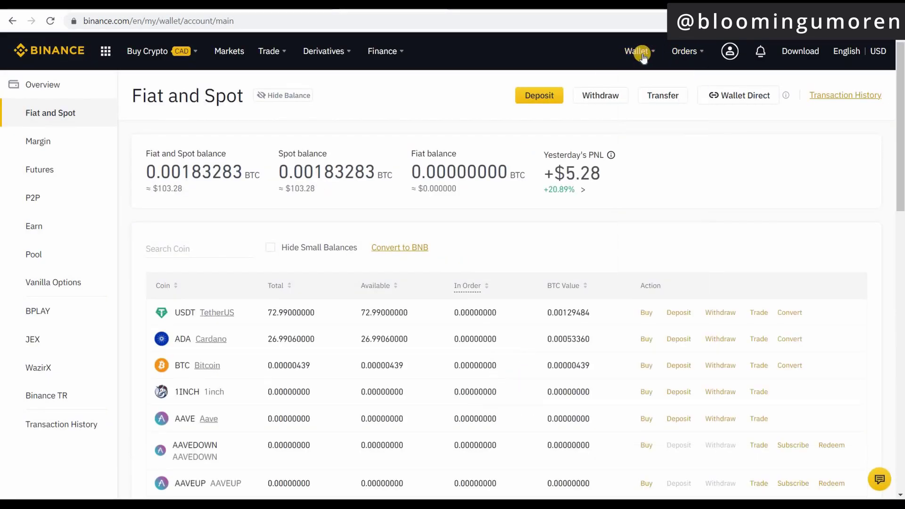